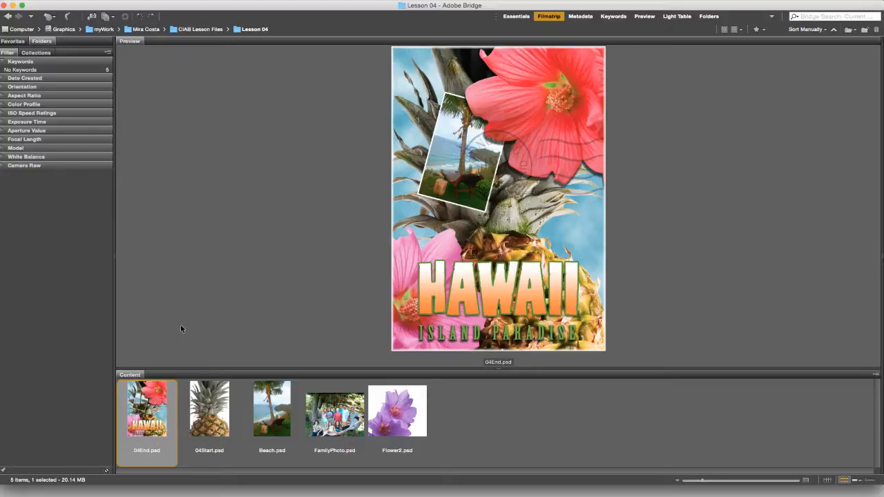
# - Open 04Start.psd in Photoshop and preview the Postage layer by showing and hiding it
pyautogui.click(204, 415)
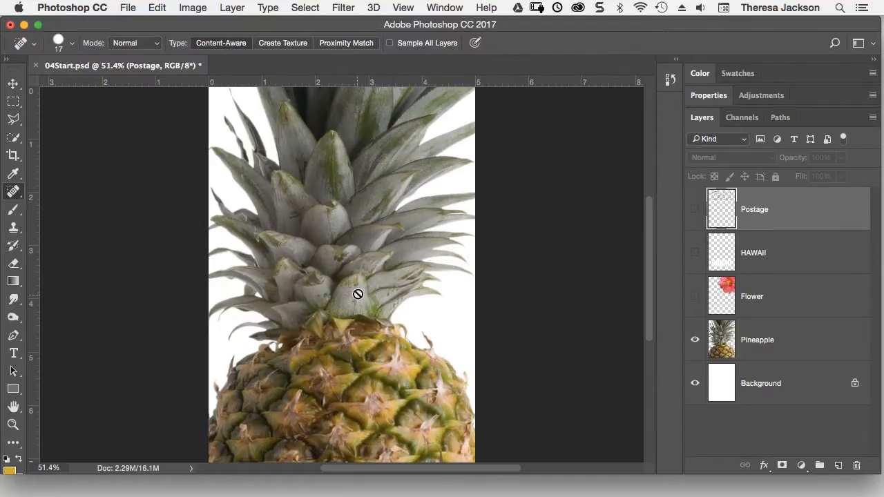
pyautogui.click(696, 212)
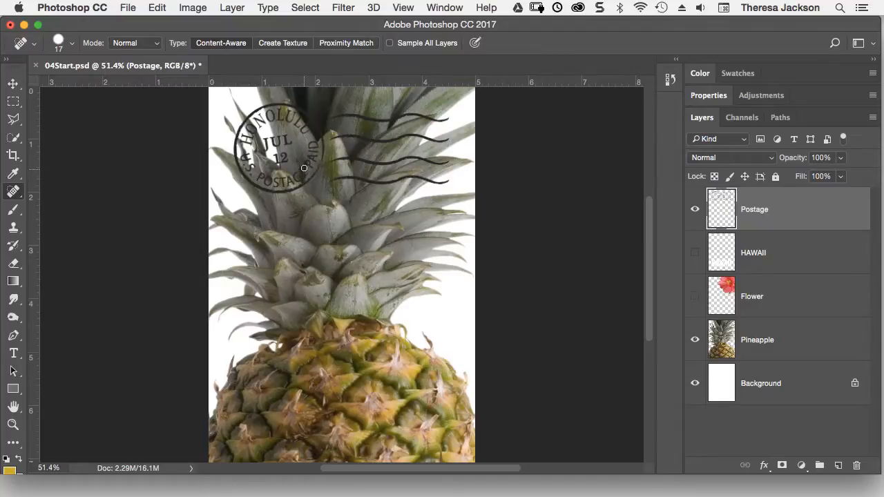
pyautogui.click(695, 210)
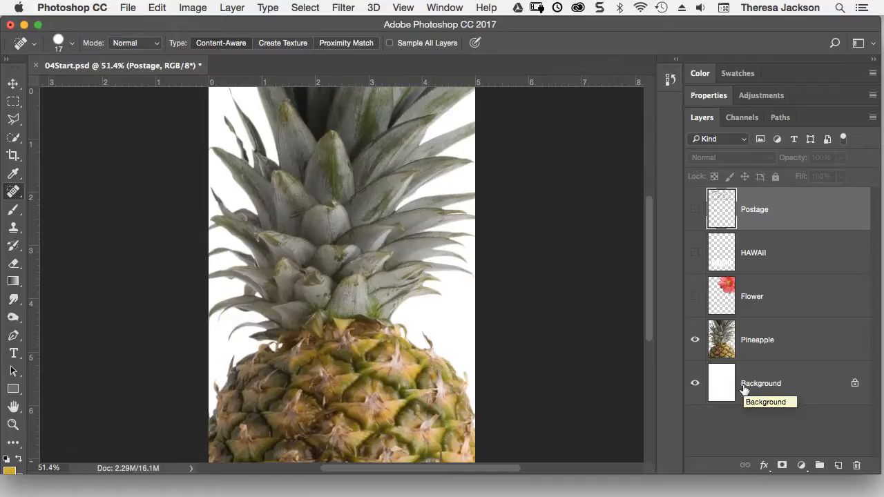
# - Examine the transparent areas around the pineapple by toggling the Background layer's visibility, leaving the layer shown
pyautogui.click(696, 384)
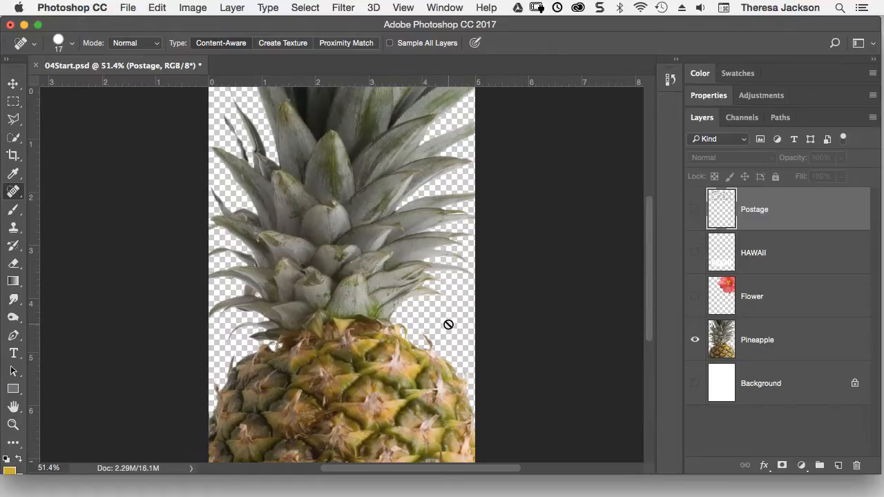
pyautogui.click(697, 385)
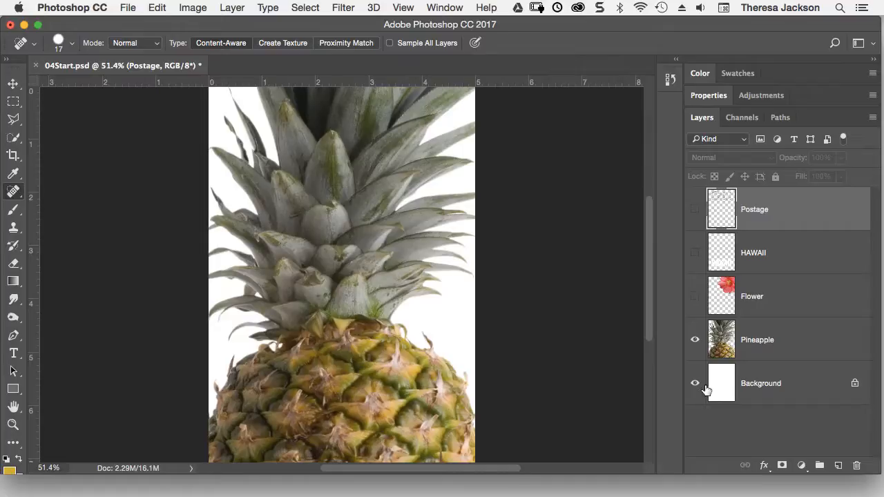
pyautogui.click(695, 384)
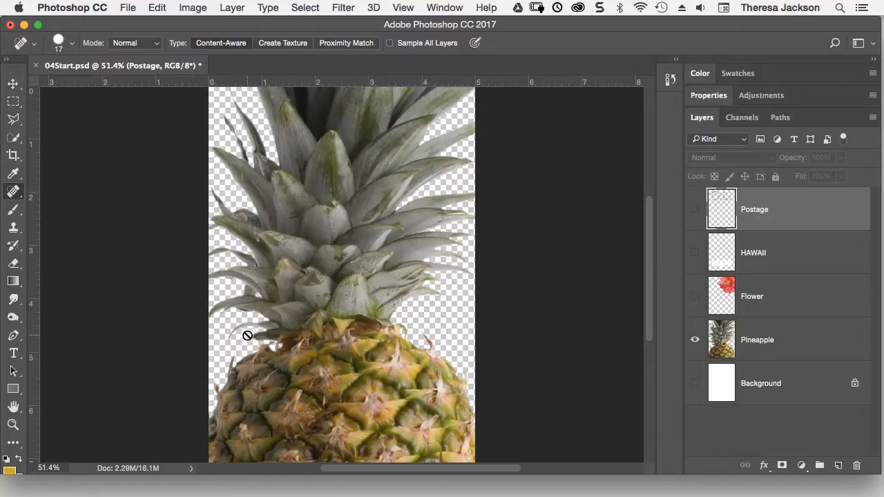
pyautogui.click(693, 384)
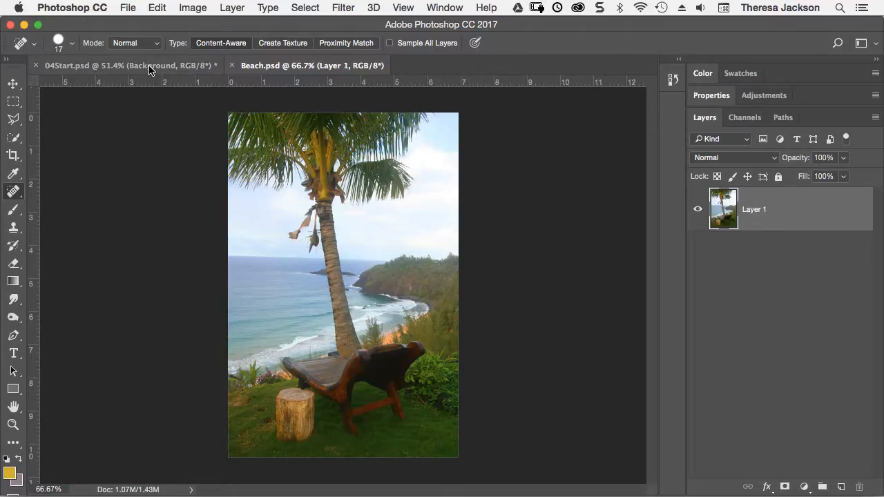
# - Compare the layer structure of 04Start.psd with that of Beach.psd, ending on Beach.psd
pyautogui.click(72, 67)
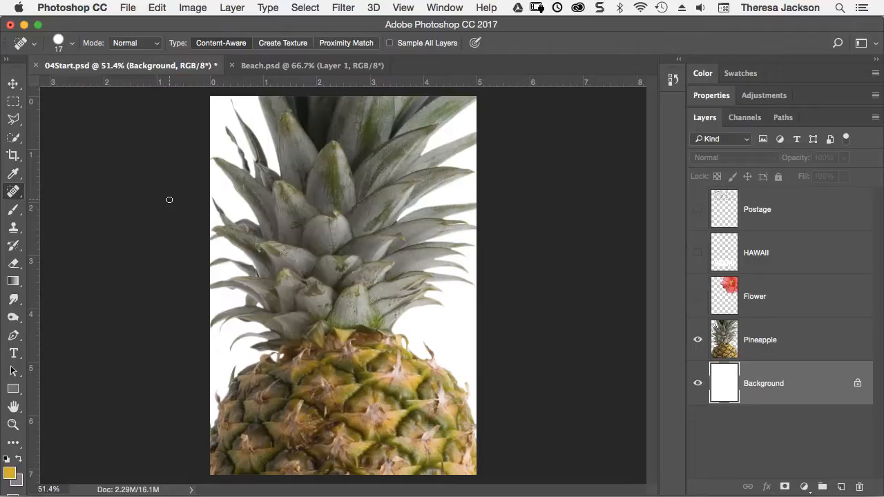
pyautogui.click(261, 66)
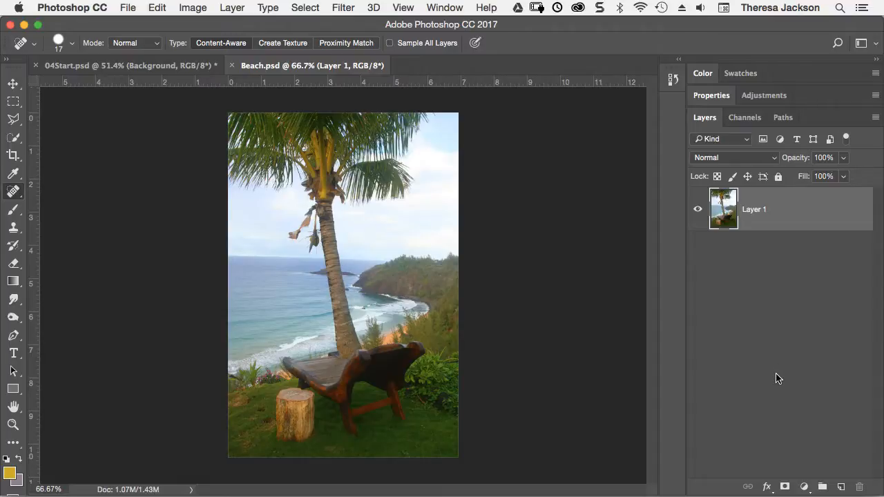
pyautogui.click(126, 67)
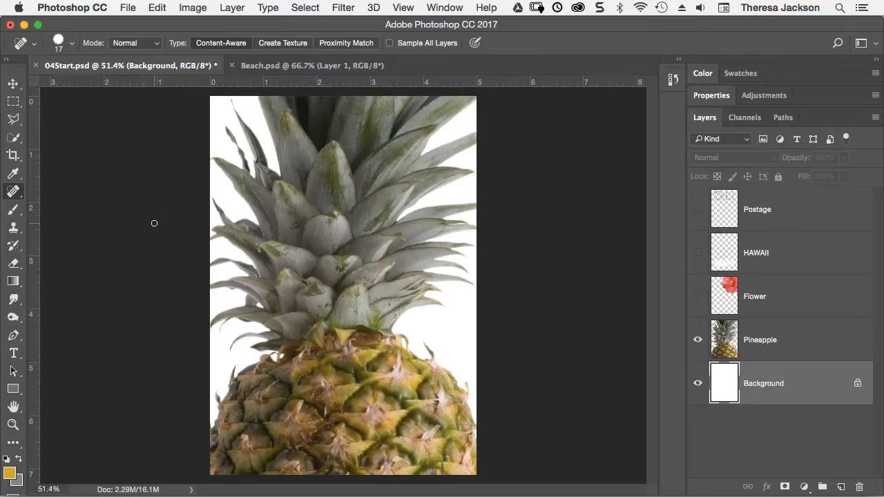
pyautogui.click(263, 72)
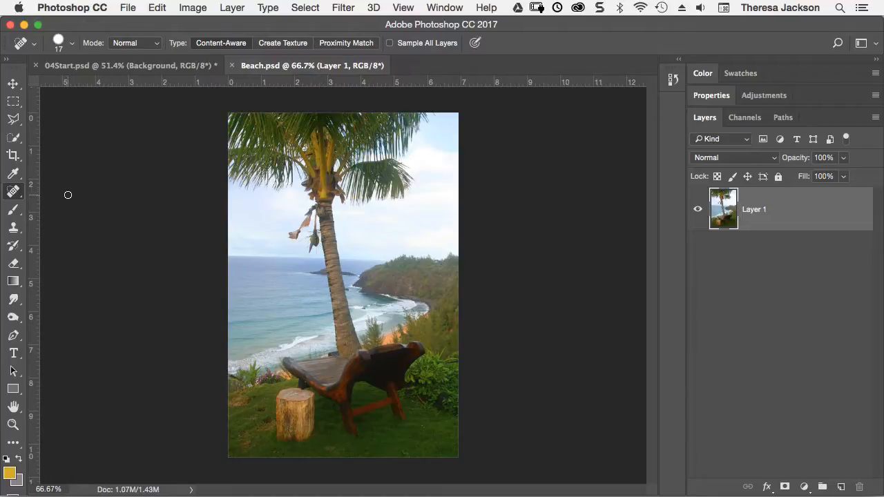
# - Bring the beach photo from Beach.psd into 04Start.psd as a layer, choosing to convert and preserve color appearance
pyautogui.press('v')
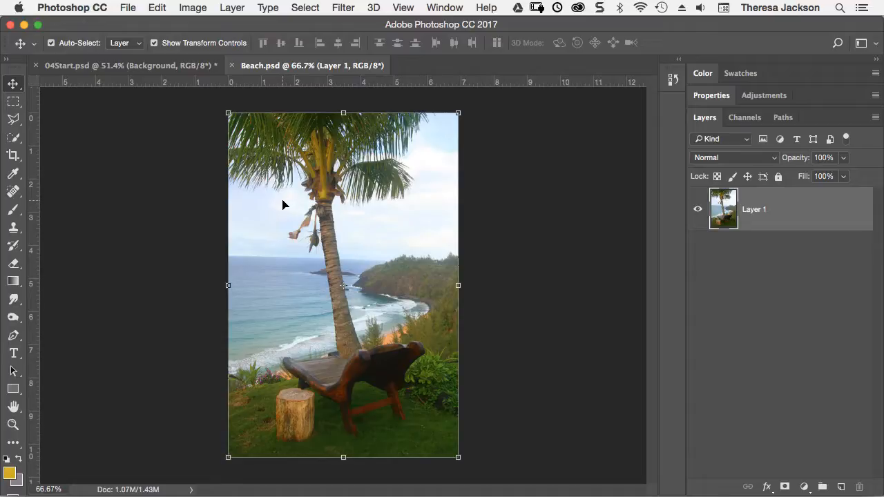
pyautogui.moveTo(286, 199); pyautogui.dragTo(283, 195)
pyautogui.moveTo(265, 181); pyautogui.dragTo(181, 69)
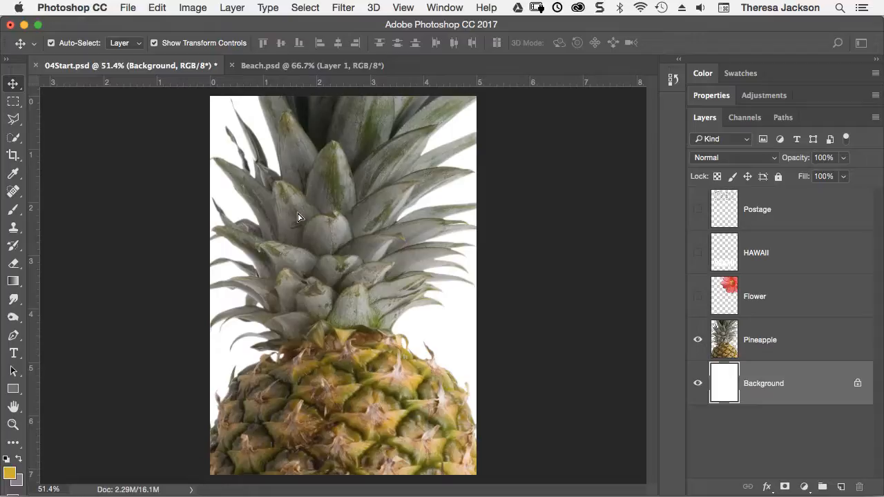
pyautogui.press('super+v')
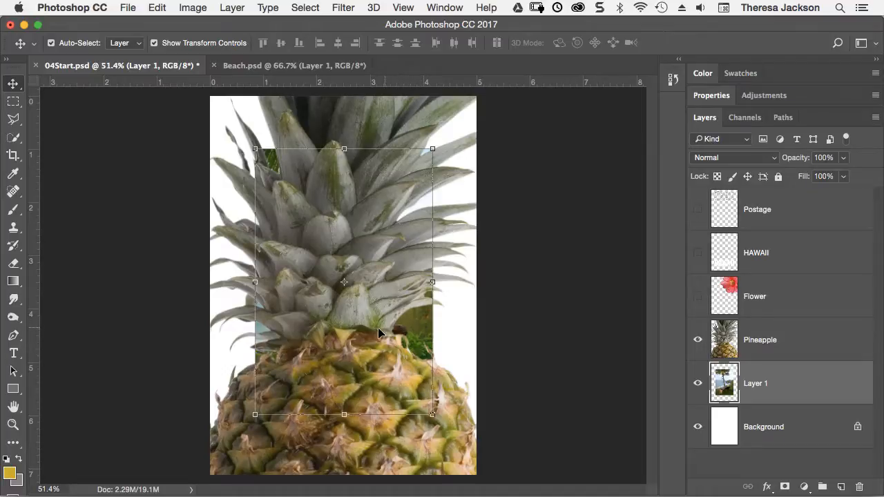
pyautogui.press('super+v')
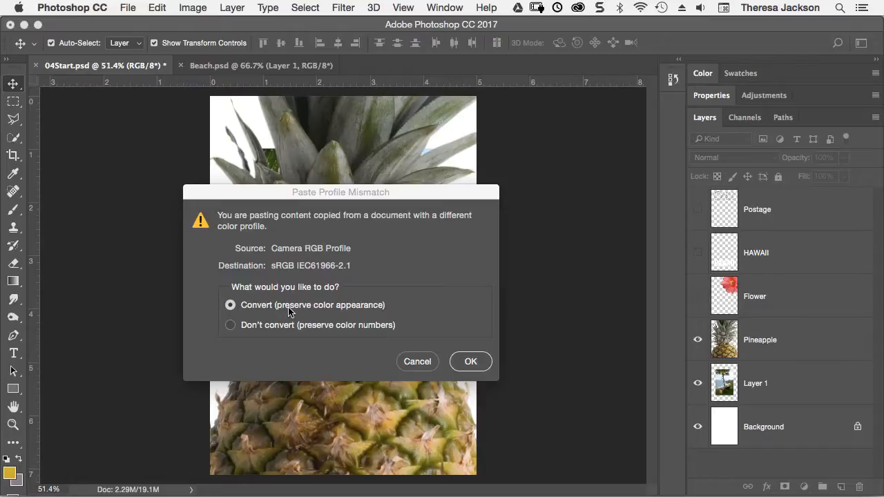
pyautogui.click(470, 362)
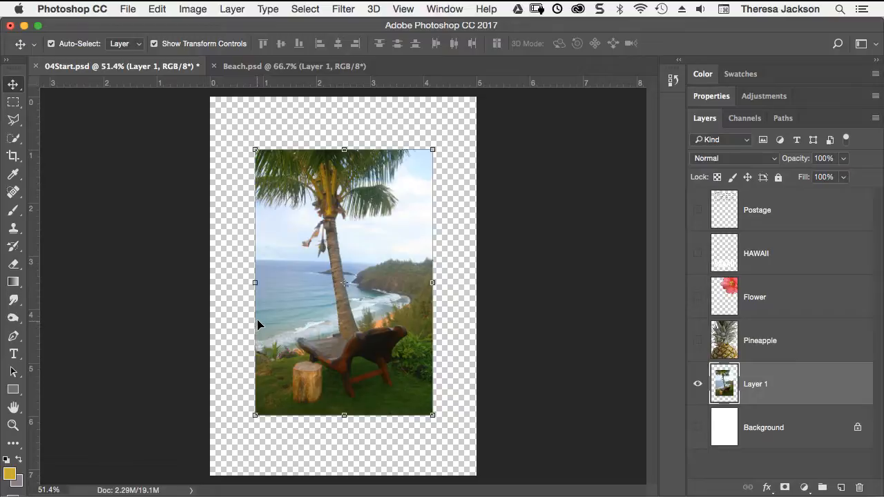
# - Add a Stroke effect to the beach photo's Layer 1 and set the stroke size to 21 px
pyautogui.click(766, 488)
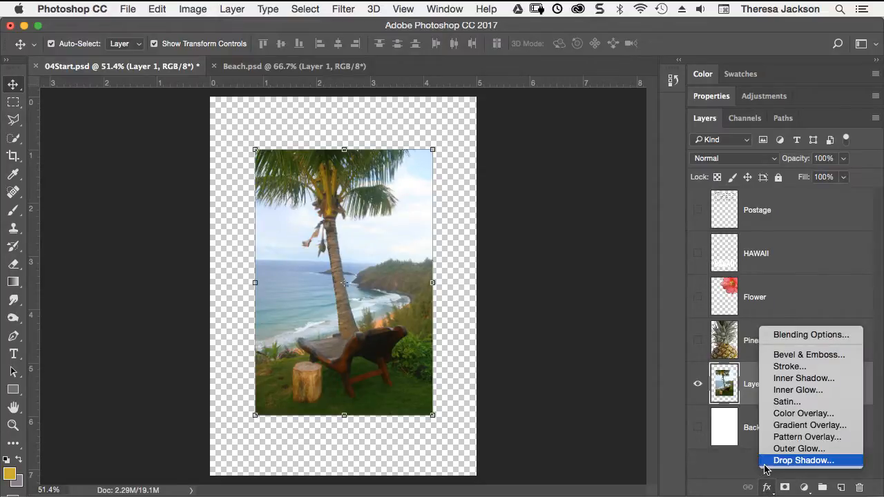
pyautogui.click(781, 367)
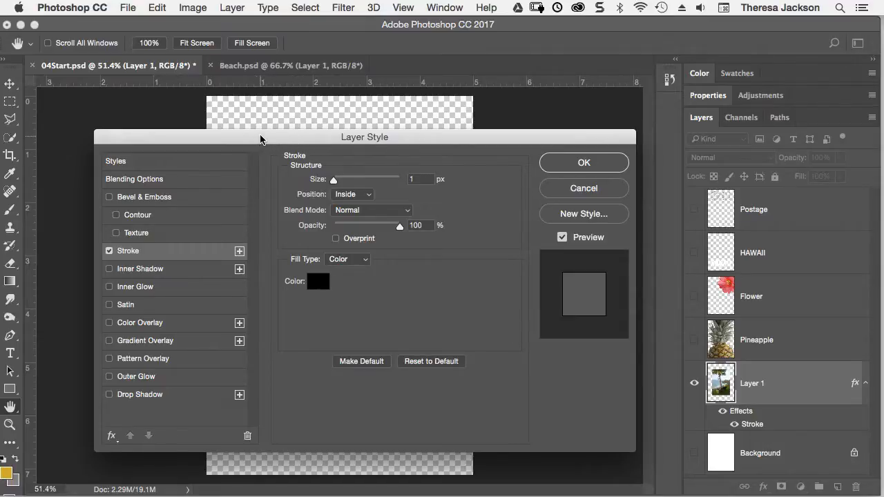
pyautogui.moveTo(263, 139); pyautogui.dragTo(439, 215)
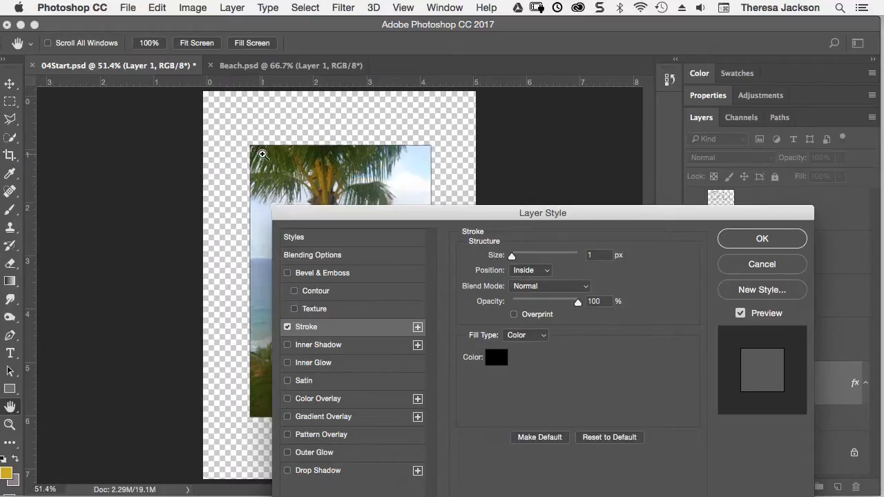
pyautogui.click(262, 152)
pyautogui.moveTo(279, 150); pyautogui.dragTo(254, 152)
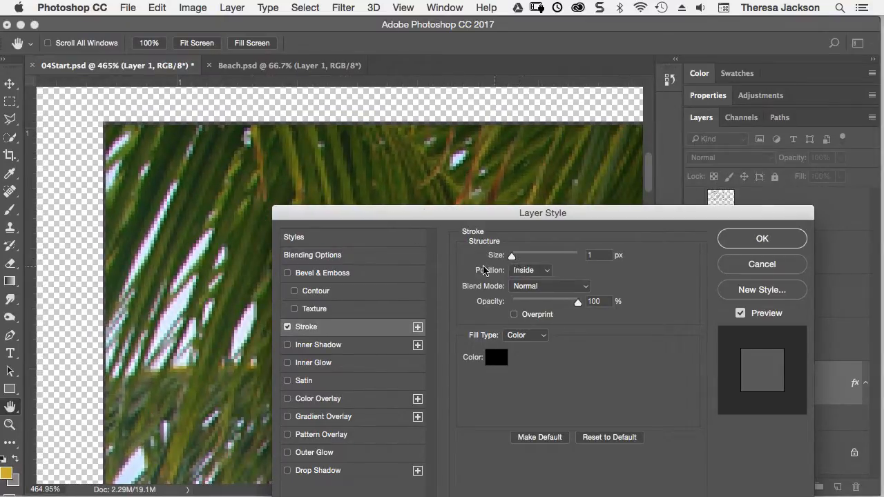
pyautogui.moveTo(511, 255)
pyautogui.mouseDown()
pyautogui.moveTo(543, 257)
pyautogui.moveTo(519, 256)
pyautogui.moveTo(527, 262)
pyautogui.mouseUp()
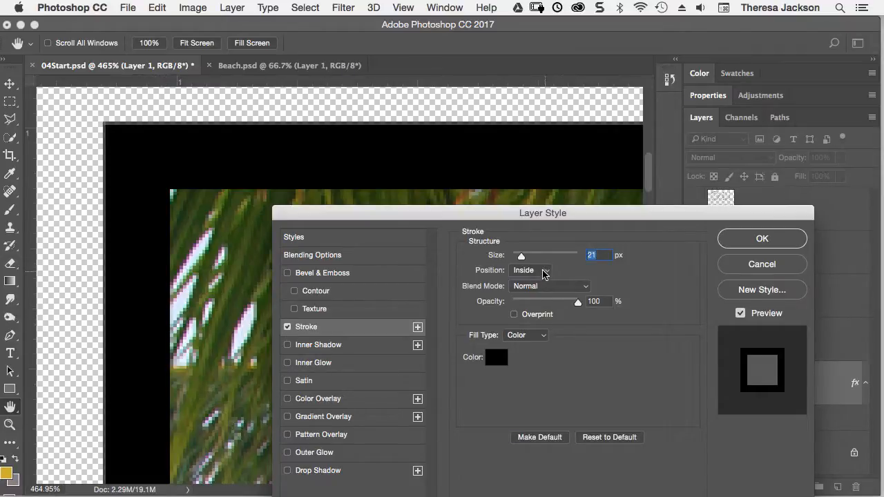
# - Try the Outside and Center stroke positions on the photo's border, and set the position back to Inside
pyautogui.click(545, 271)
pyautogui.click(529, 259)
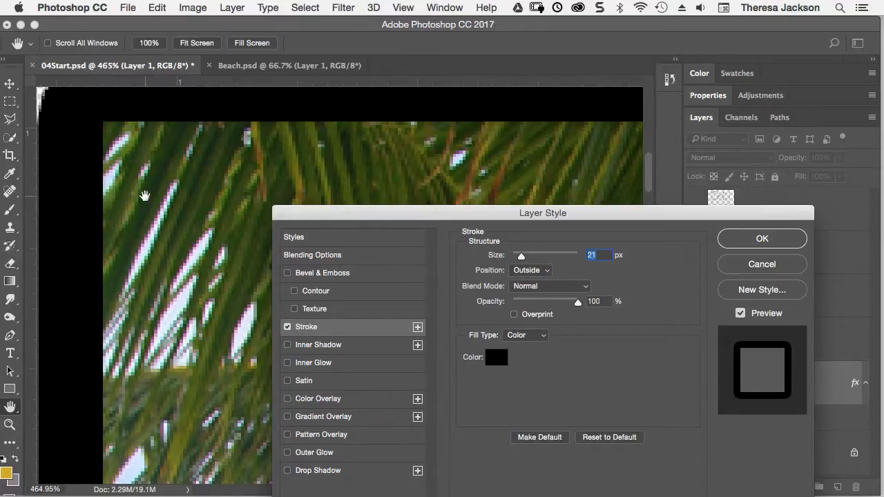
pyautogui.moveTo(137, 187); pyautogui.dragTo(167, 241)
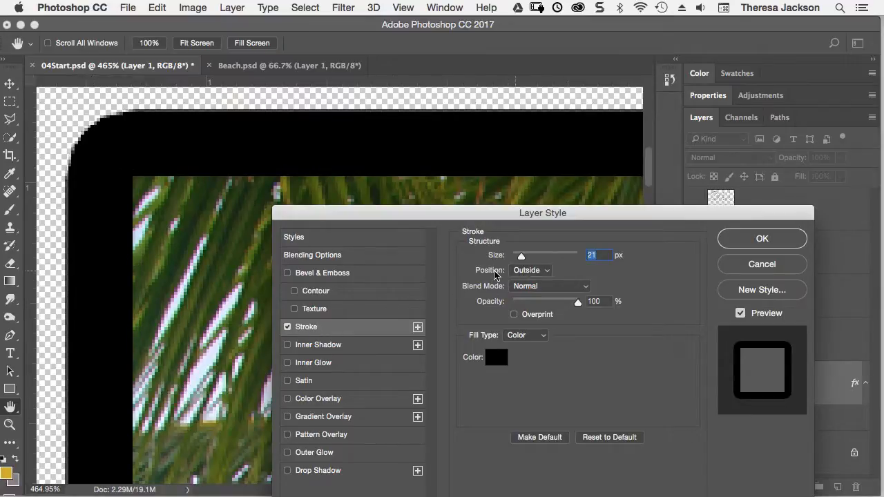
pyautogui.press('super+minus')
pyautogui.press('super+minus')
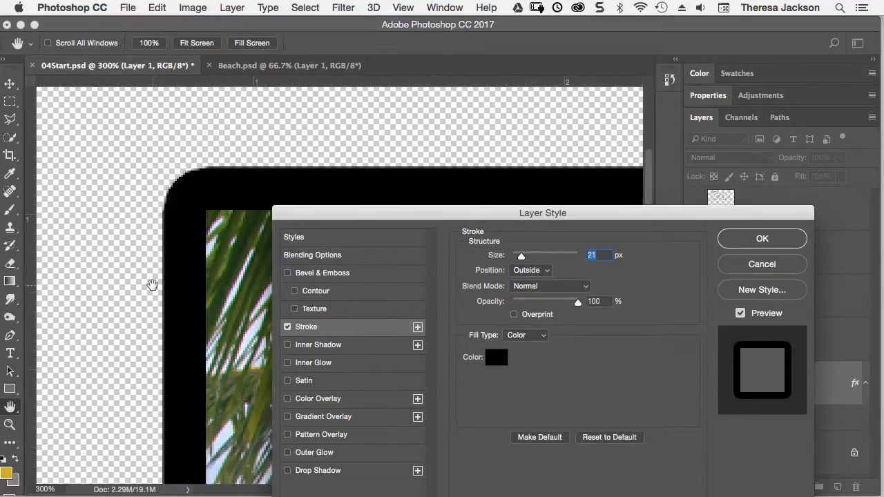
pyautogui.click(543, 271)
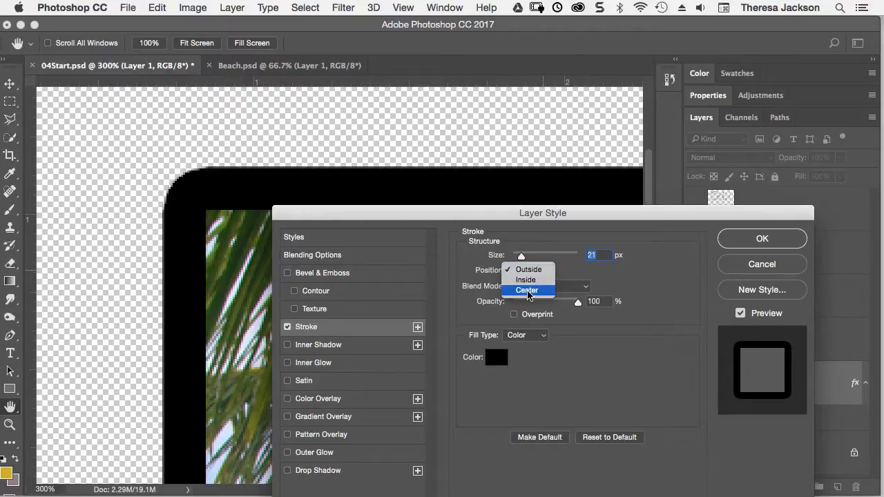
pyautogui.click(528, 290)
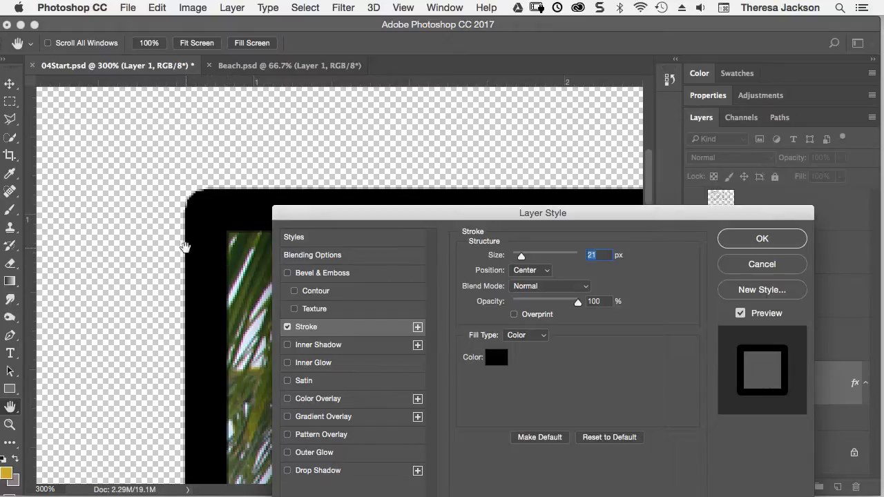
pyautogui.click(538, 271)
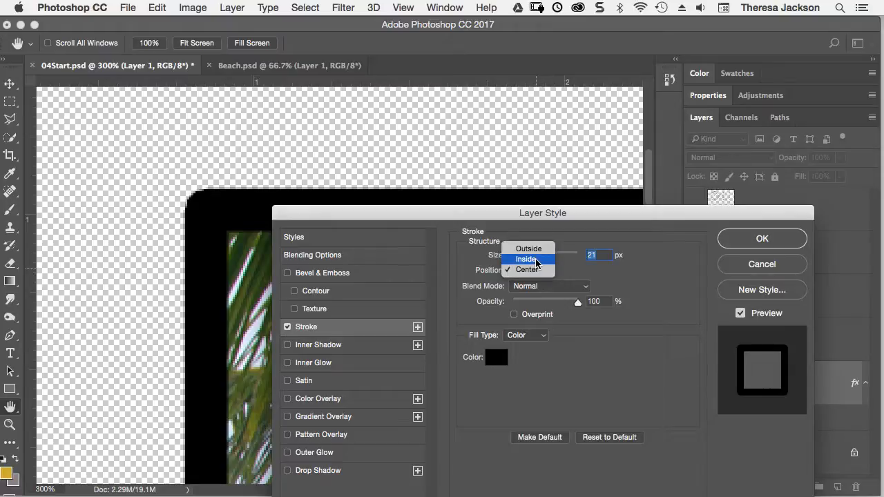
pyautogui.click(537, 261)
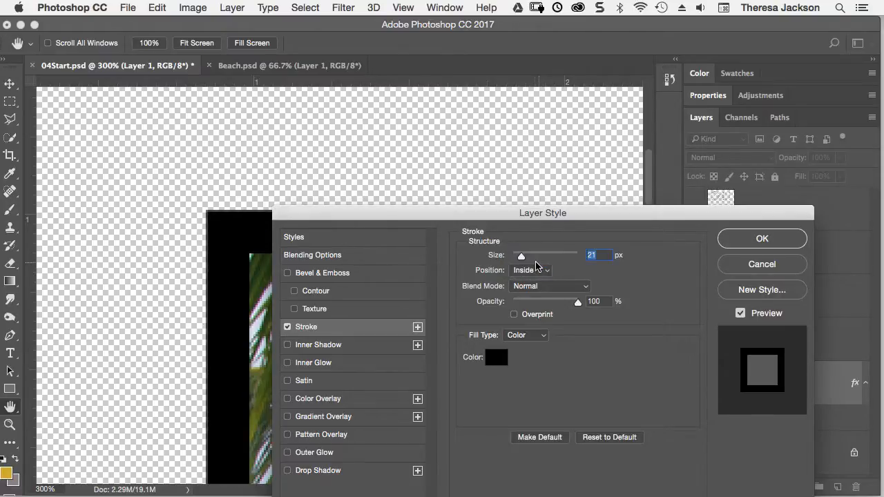
# - Change the color of the beach photo's stroke to white
pyautogui.moveTo(234, 241); pyautogui.dragTo(105, 148)
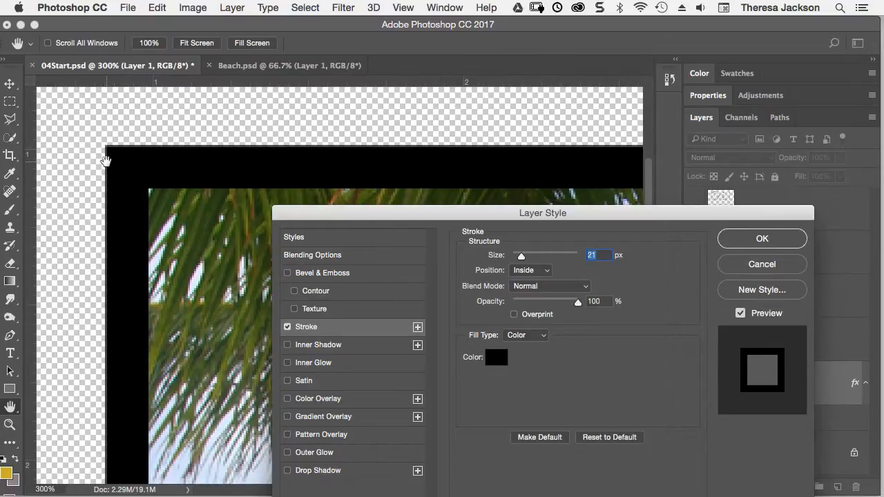
pyautogui.click(496, 358)
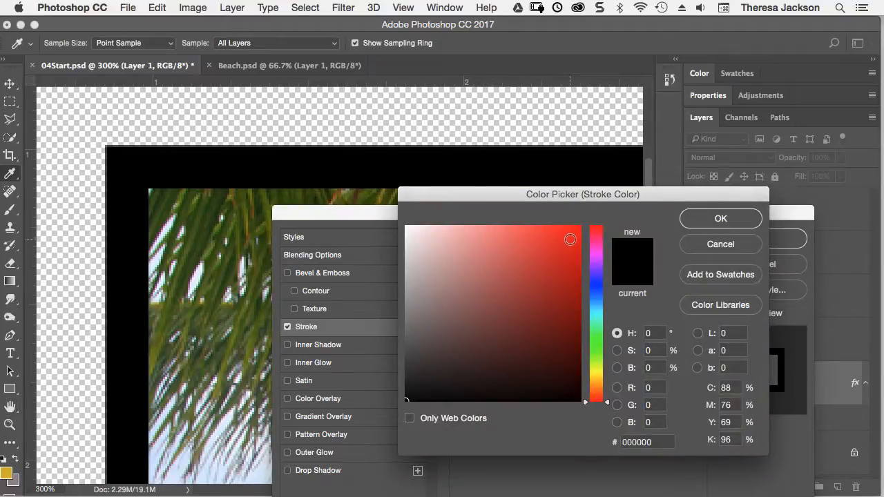
pyautogui.click(554, 265)
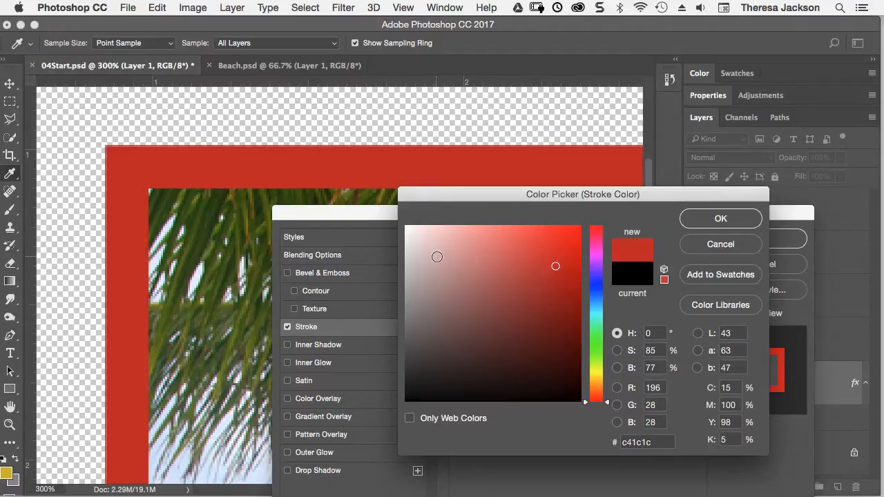
pyautogui.click(437, 257)
pyautogui.moveTo(438, 257)
pyautogui.mouseDown()
pyautogui.moveTo(413, 253)
pyautogui.moveTo(407, 239)
pyautogui.mouseUp()
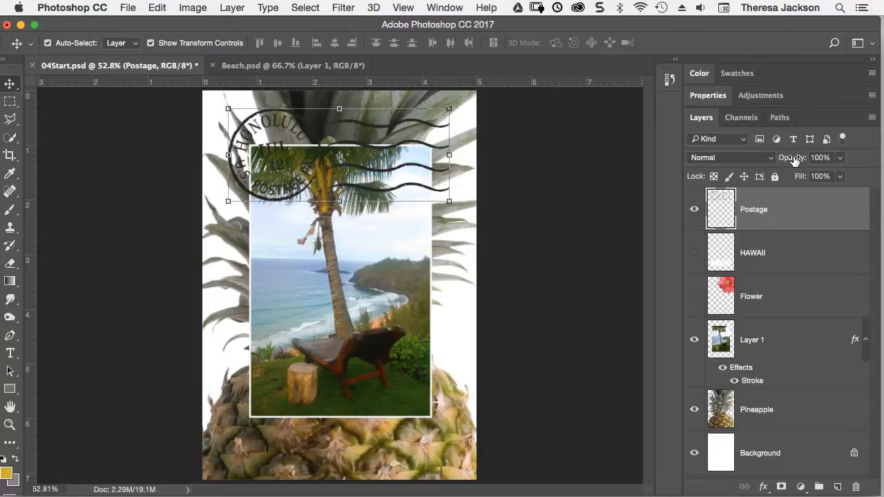
# - Reduce the Postage layer's opacity to 25%
pyautogui.moveTo(797, 154); pyautogui.dragTo(784, 154)
pyautogui.moveTo(764, 160)
pyautogui.mouseDown()
pyautogui.moveTo(748, 161)
pyautogui.moveTo(826, 164)
pyautogui.moveTo(774, 163)
pyautogui.mouseUp()
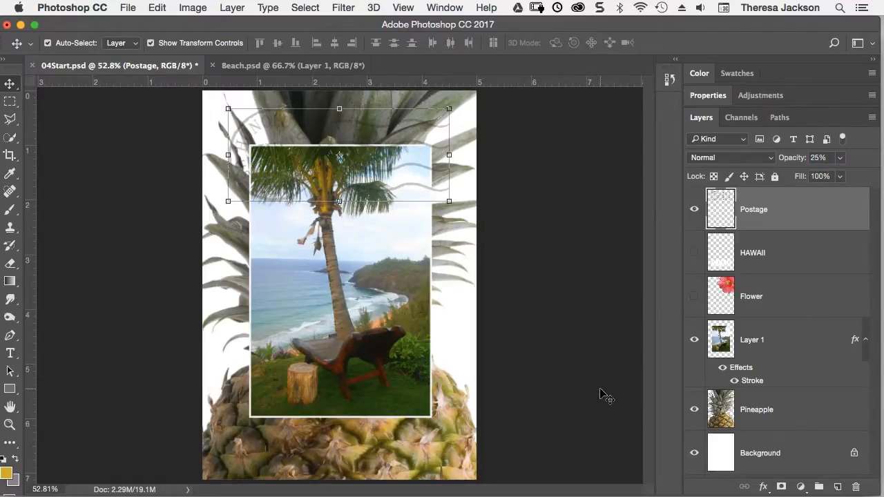
pyautogui.rightClick(753, 412)
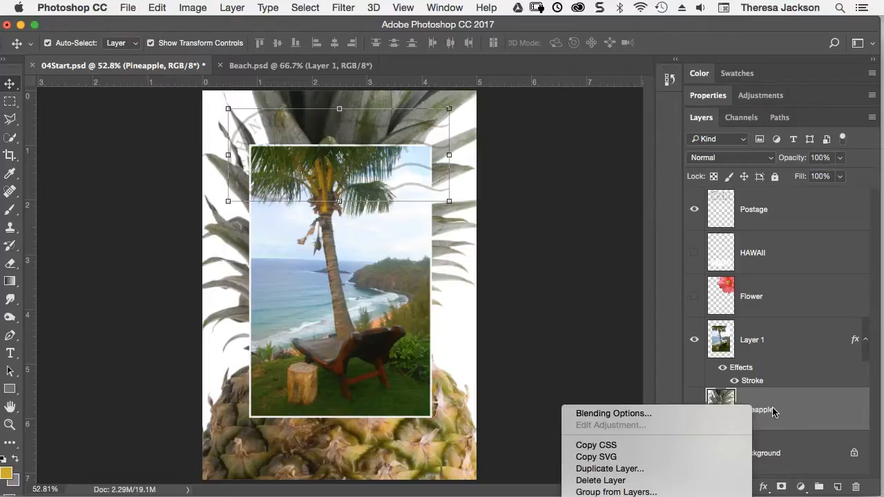
pyautogui.scroll(-6, 641, 482)
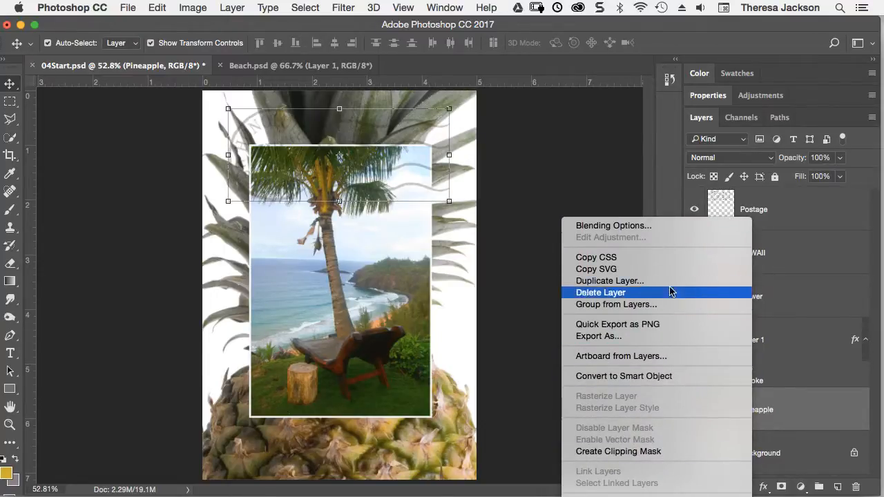
pyautogui.click(830, 414)
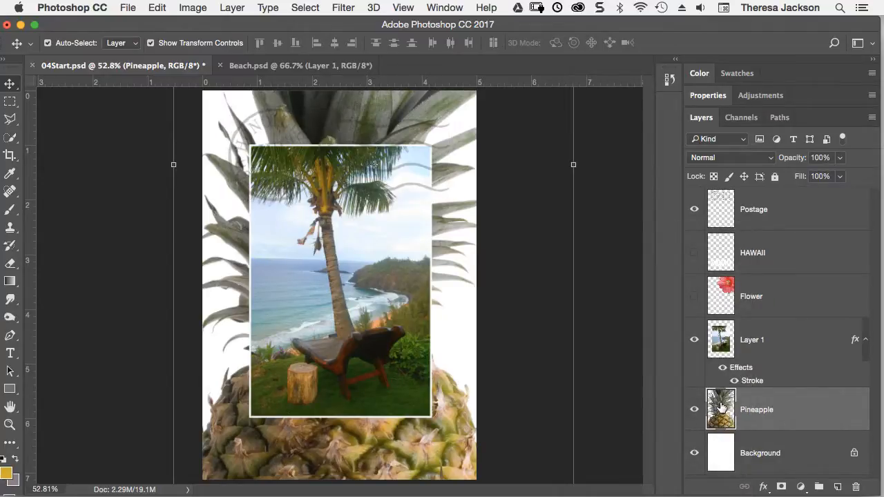
# - Duplicate the Pineapple layer and set the copy's blend mode to Overlay
pyautogui.moveTo(721, 407); pyautogui.dragTo(839, 490)
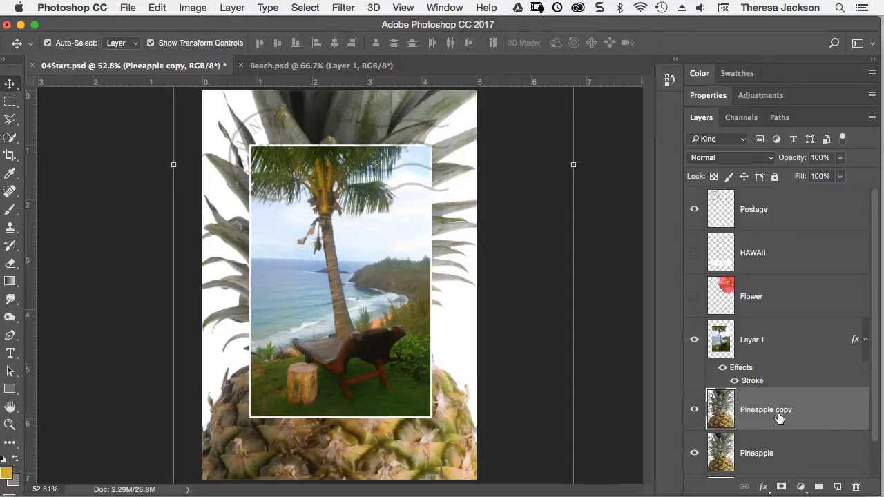
pyautogui.click(772, 161)
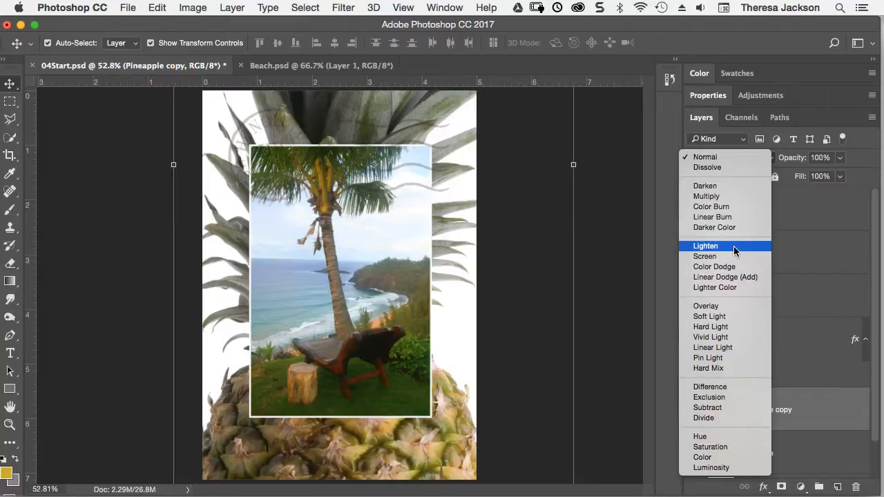
pyautogui.click(697, 312)
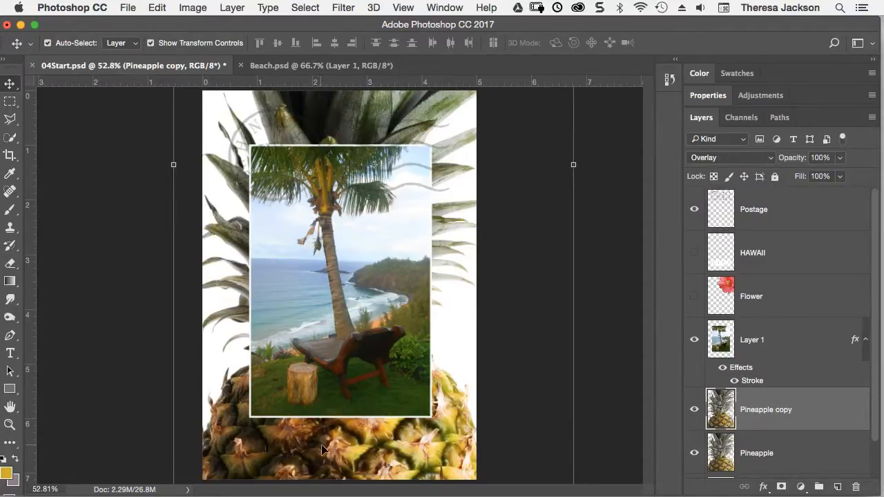
# - Hide the beach photo's Layer 1 and compare the pineapple with and without the Overlay copy
pyautogui.click(694, 340)
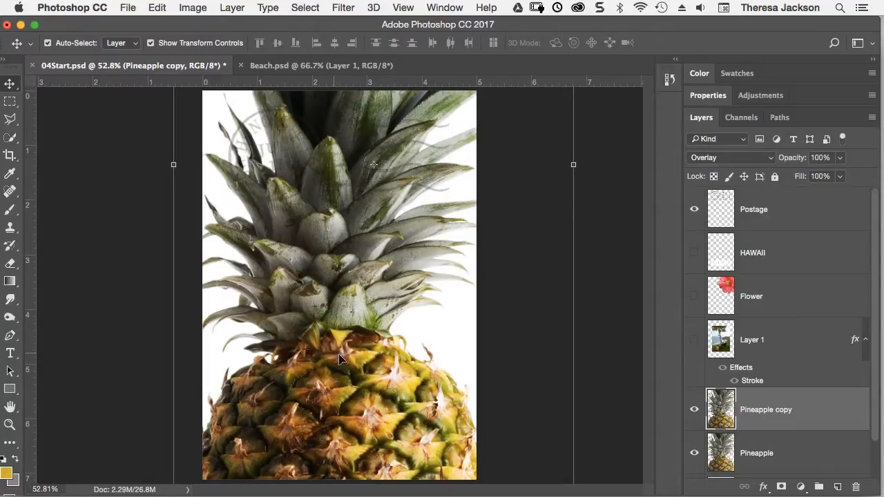
pyautogui.click(695, 413)
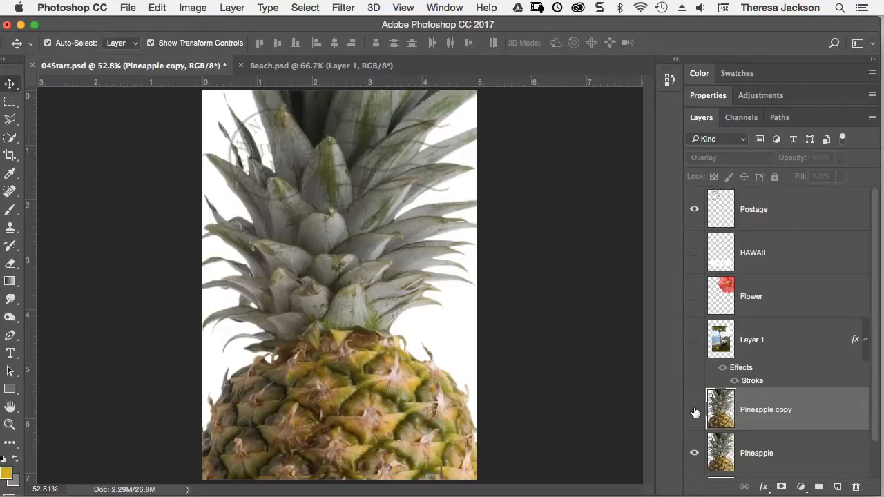
pyautogui.click(695, 412)
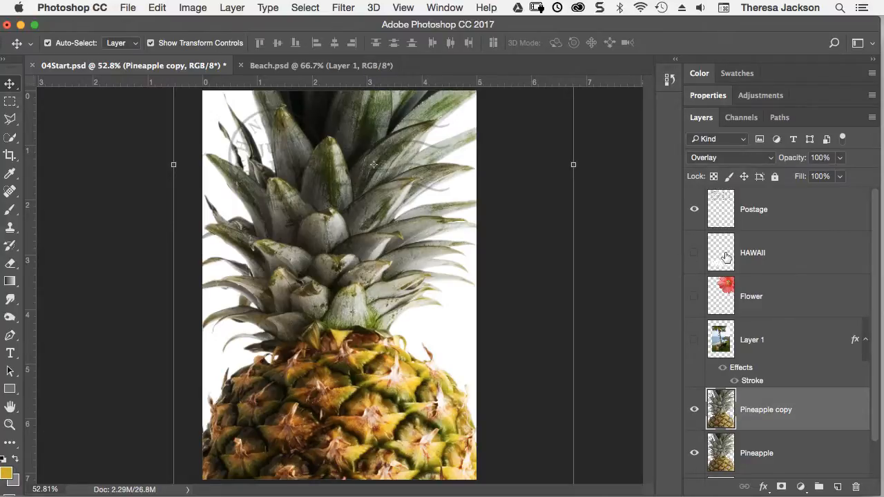
# - Set the Postage layer's blend mode to Multiply, inspect the postmark up close, and show the beach photo's Layer 1 again
pyautogui.click(726, 209)
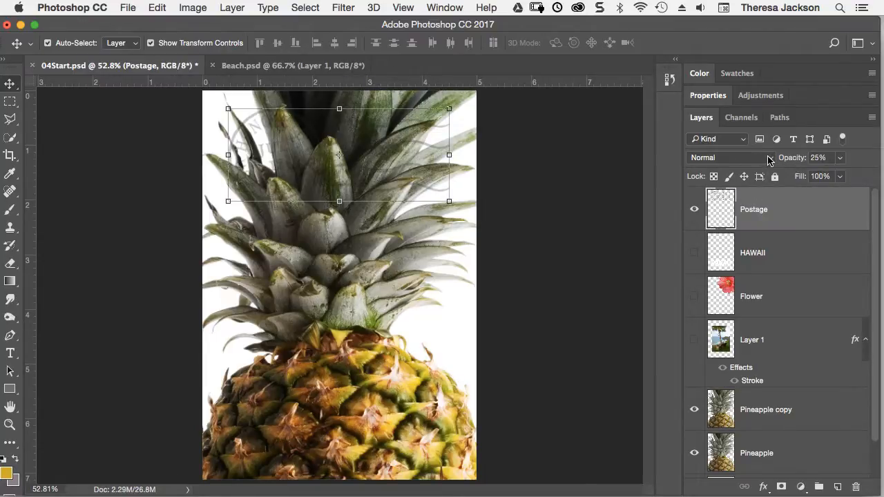
pyautogui.click(767, 160)
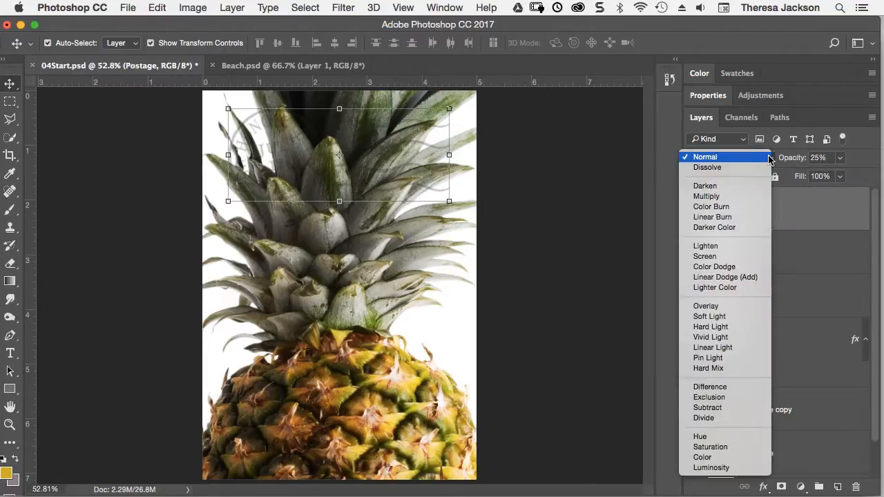
pyautogui.click(715, 199)
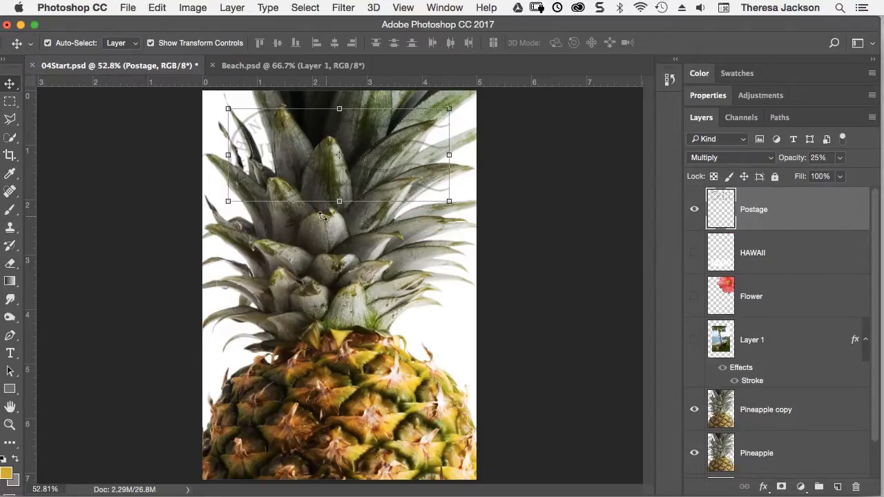
pyautogui.moveTo(263, 177); pyautogui.dragTo(290, 295)
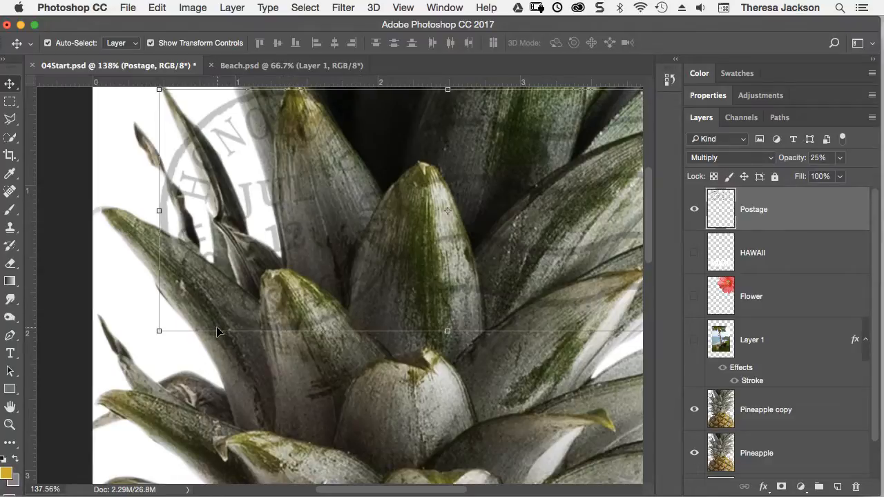
pyautogui.press('super')
pyautogui.press('super+0')
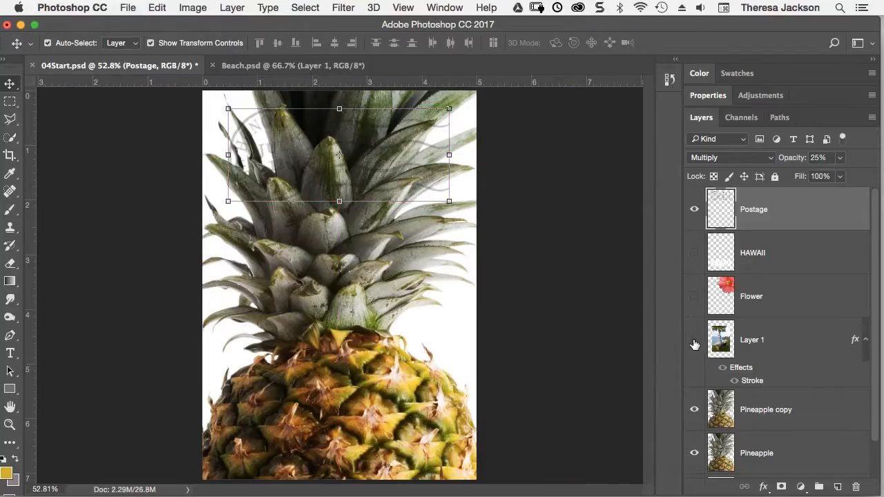
pyautogui.click(694, 340)
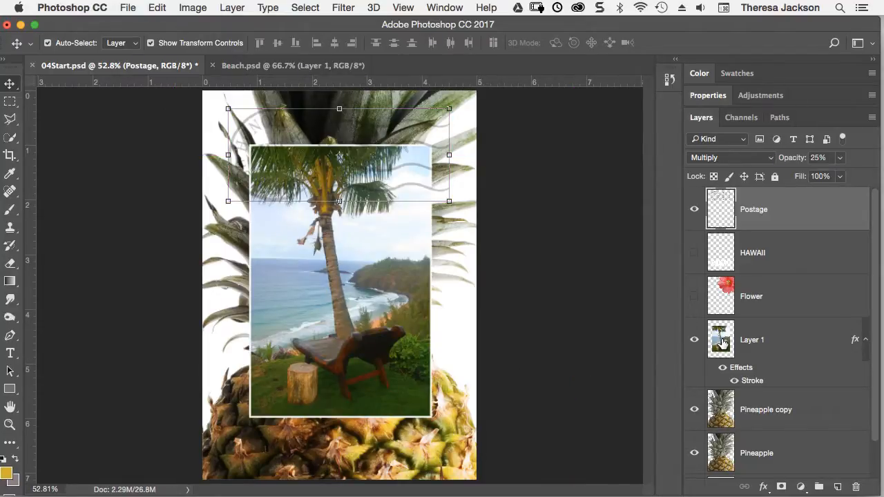
# - Free-transform the beach photo's Layer 1, scaling it proportionally to about 65%, rotating it about 15° clockwise and moving it onto the pineapple leaves
pyautogui.click(722, 340)
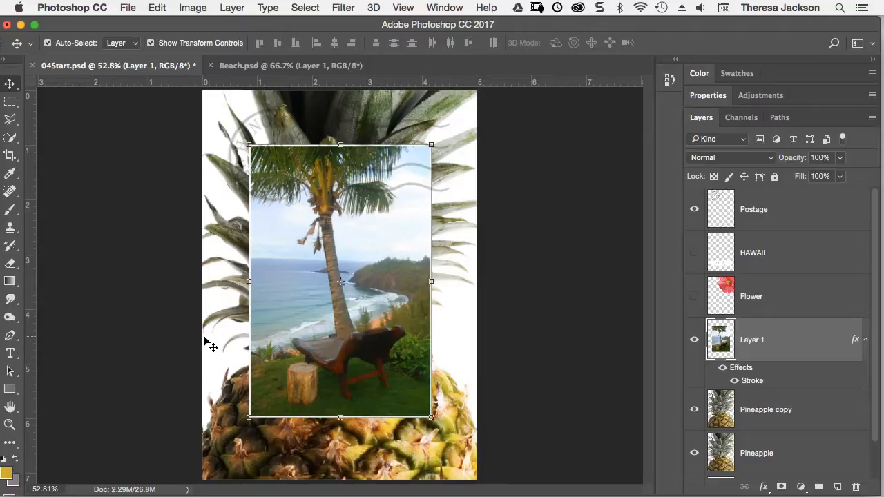
pyautogui.click(157, 8)
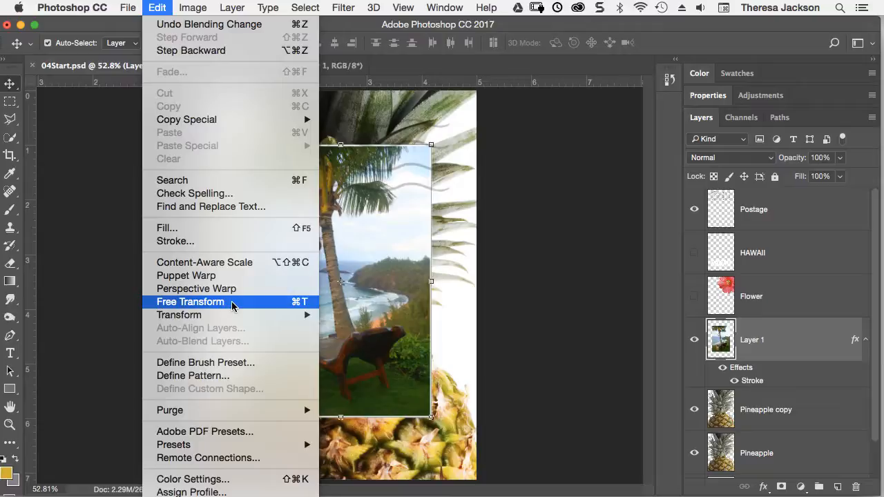
pyautogui.click(231, 302)
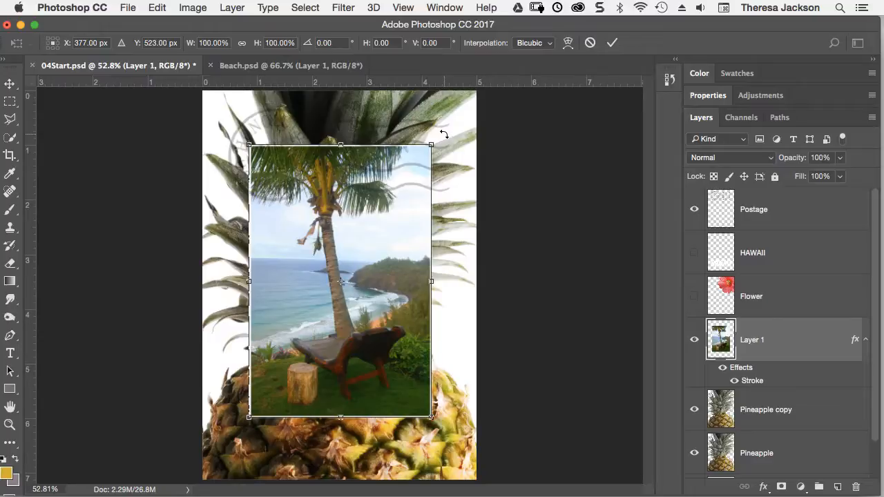
pyautogui.moveTo(445, 135)
pyautogui.mouseDown()
pyautogui.moveTo(442, 126)
pyautogui.moveTo(449, 131)
pyautogui.moveTo(442, 139)
pyautogui.mouseUp()
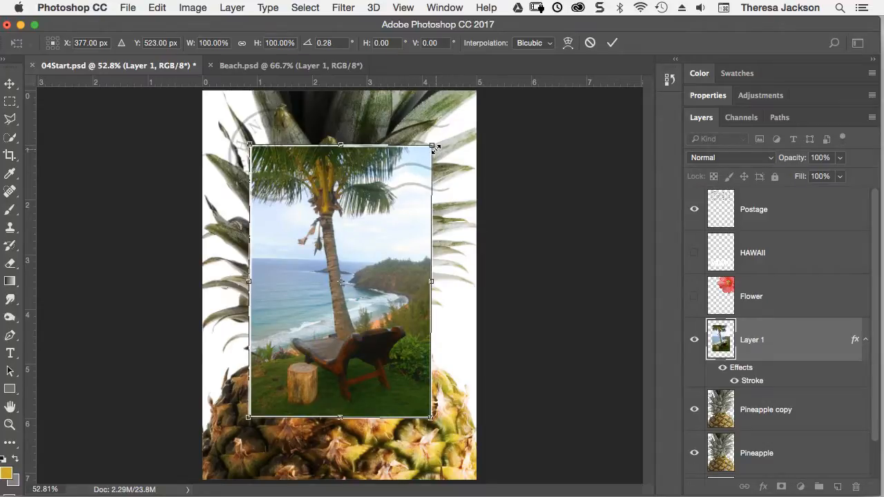
pyautogui.moveTo(432, 146); pyautogui.dragTo(417, 179)
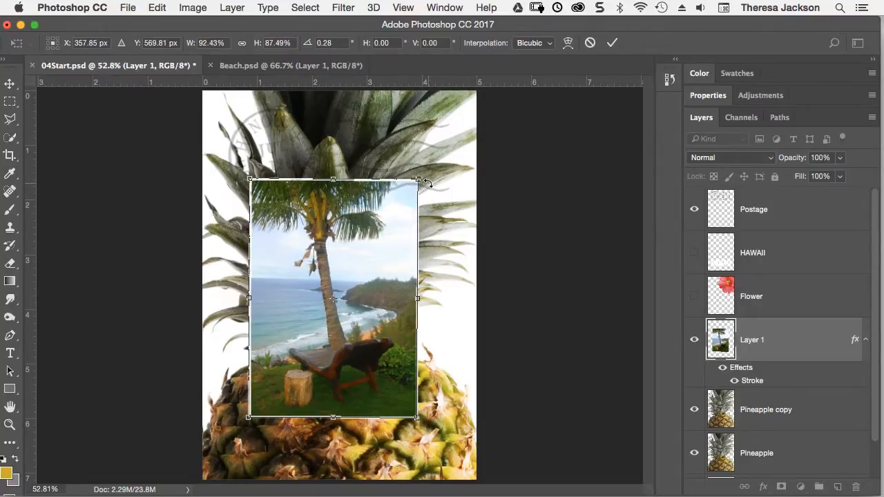
pyautogui.hotkey('ctrl', 'z')
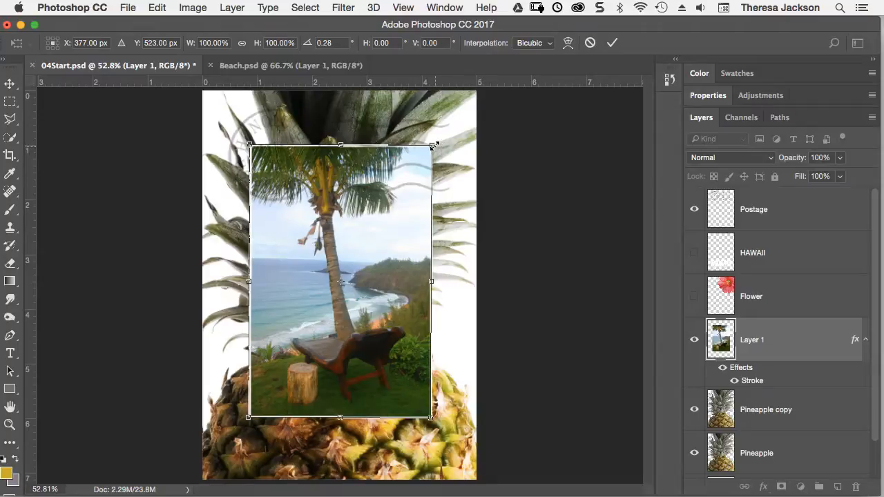
pyautogui.moveTo(433, 146); pyautogui.dragTo(384, 267)
pyautogui.moveTo(342, 310); pyautogui.dragTo(373, 205)
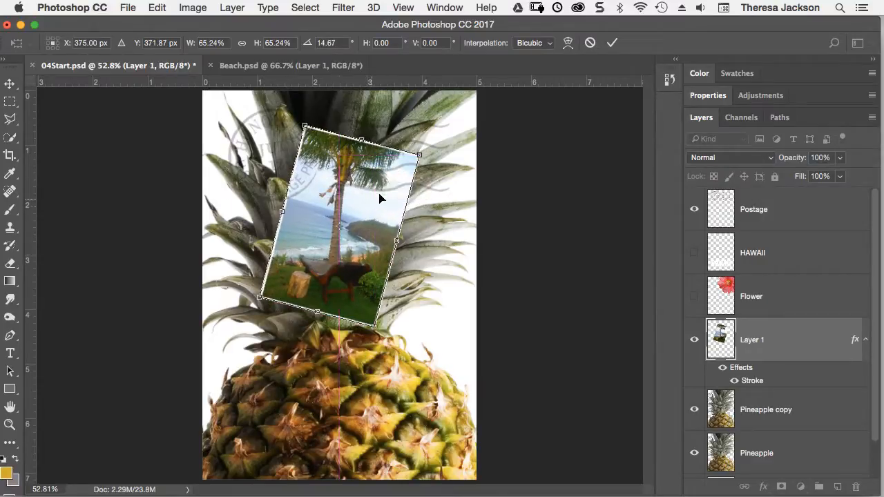
# - Refine the beach photo's transform to about 58% scale and 20° rotation, keeping its proportions, and apply it
pyautogui.moveTo(421, 153); pyautogui.dragTo(415, 161)
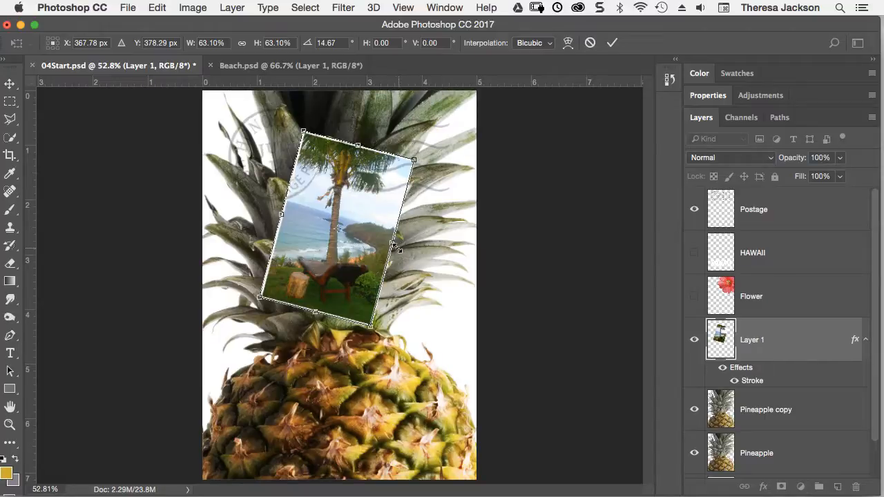
pyautogui.moveTo(392, 244); pyautogui.dragTo(412, 249)
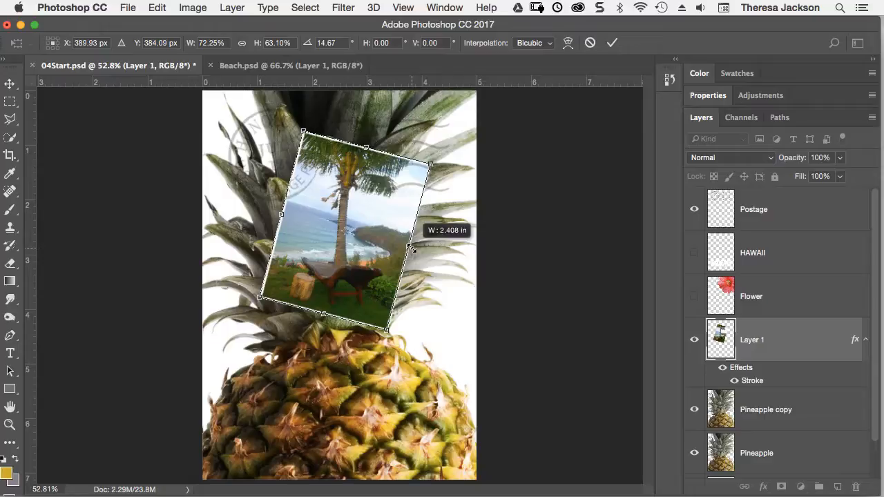
pyautogui.moveTo(412, 249); pyautogui.dragTo(401, 245)
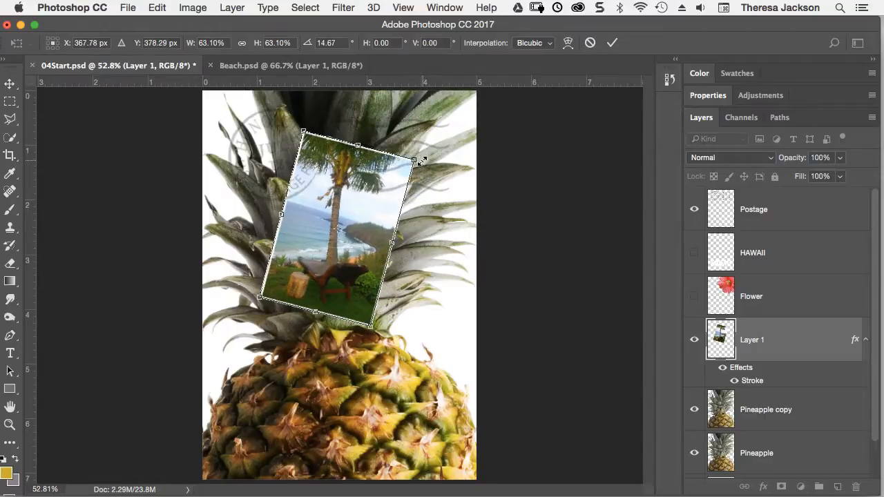
pyautogui.moveTo(415, 160)
pyautogui.mouseDown()
pyautogui.moveTo(423, 148)
pyautogui.moveTo(417, 159)
pyautogui.mouseUp()
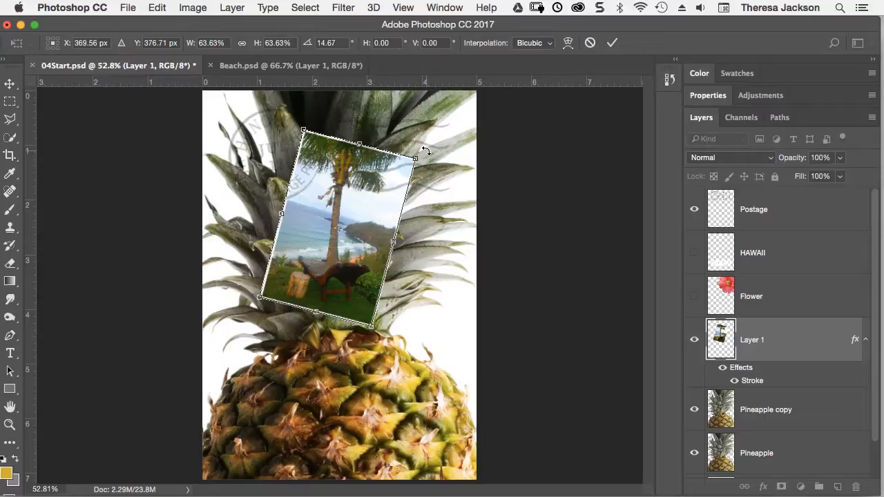
pyautogui.moveTo(426, 150); pyautogui.dragTo(405, 178)
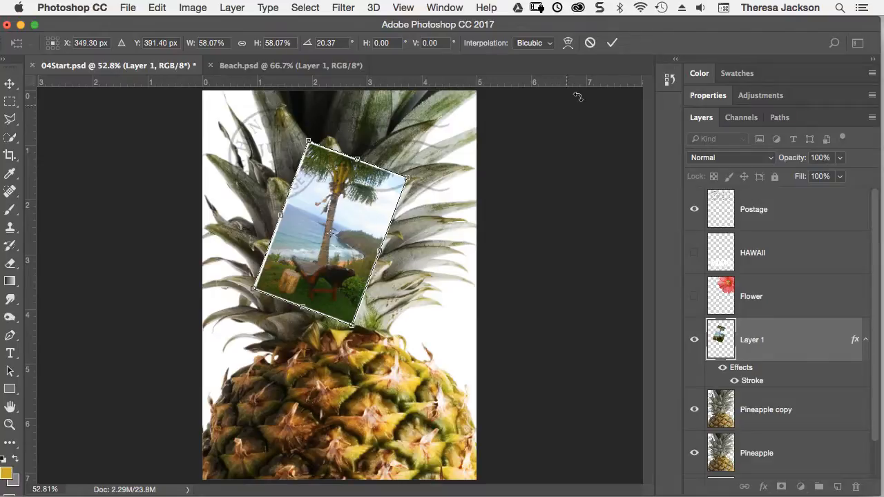
pyautogui.click(612, 43)
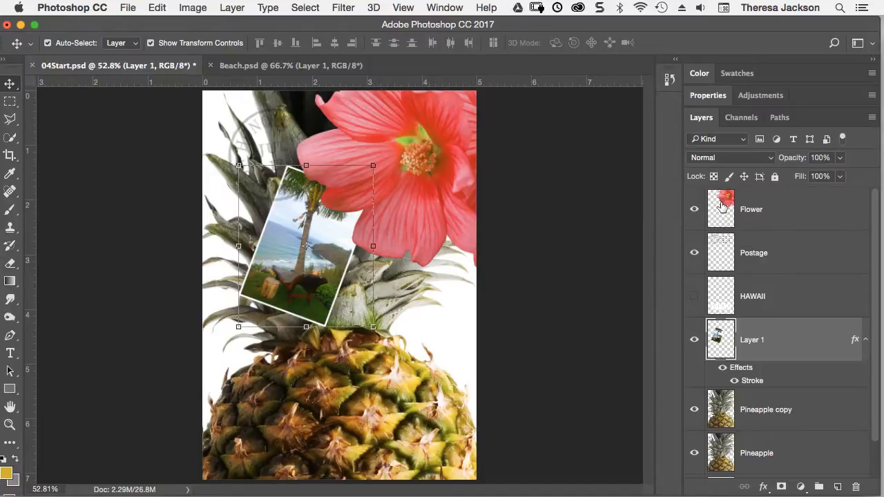
# - Move the Flower layer below the Postage layer and above the HAWAII layer
pyautogui.moveTo(722, 208); pyautogui.dragTo(726, 273)
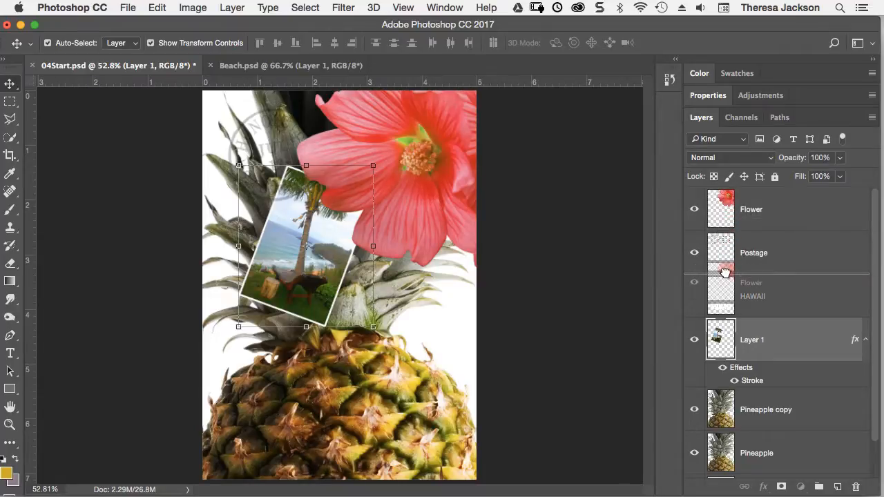
pyautogui.moveTo(725, 273); pyautogui.dragTo(726, 272)
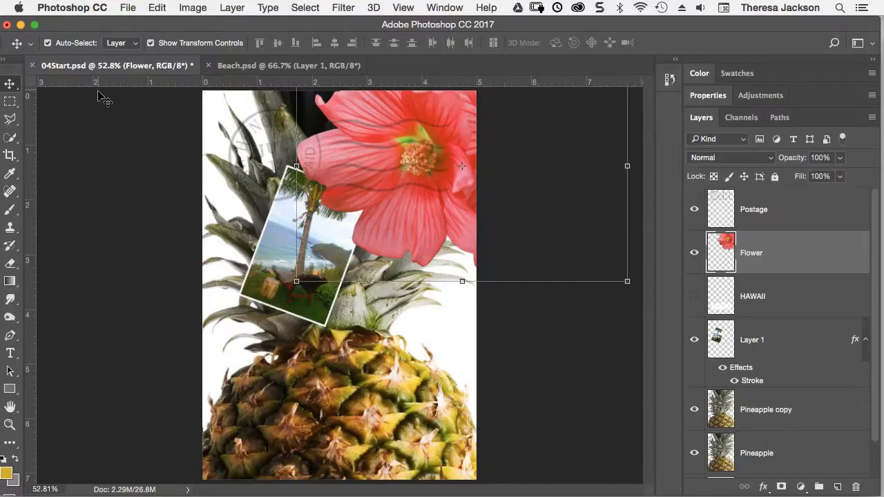
# - Save the postcard as 04working.psd in the Lesson 04 folder, in Photoshop format with layers and Maximize Compatibility on
pyautogui.click(127, 7)
pyautogui.click(136, 151)
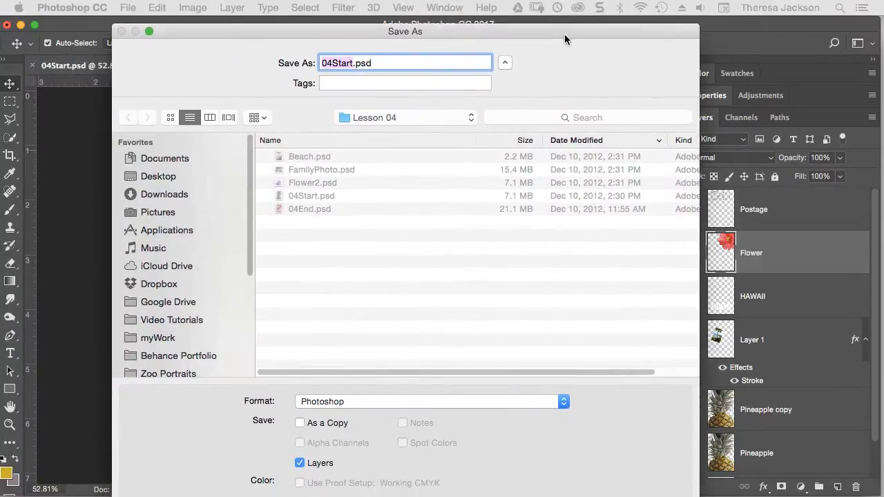
pyautogui.moveTo(565, 35); pyautogui.dragTo(581, 25)
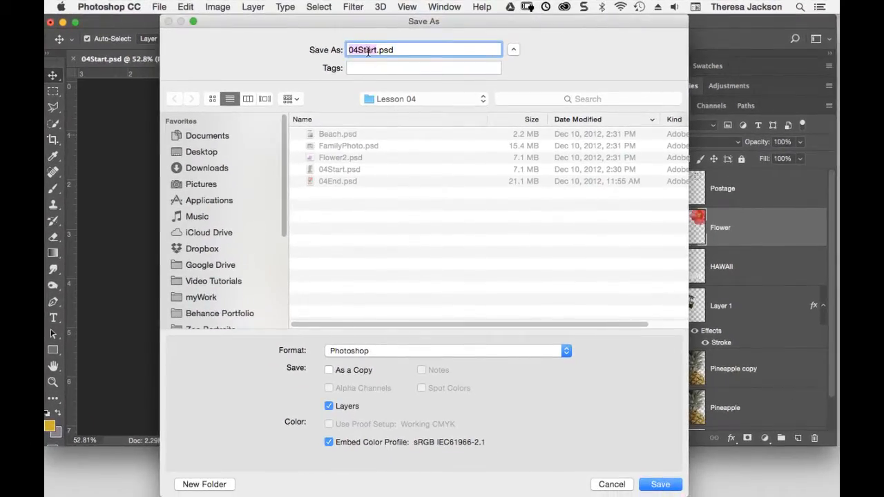
pyautogui.click(368, 52)
pyautogui.moveTo(376, 50); pyautogui.dragTo(364, 49)
pyautogui.write('working')
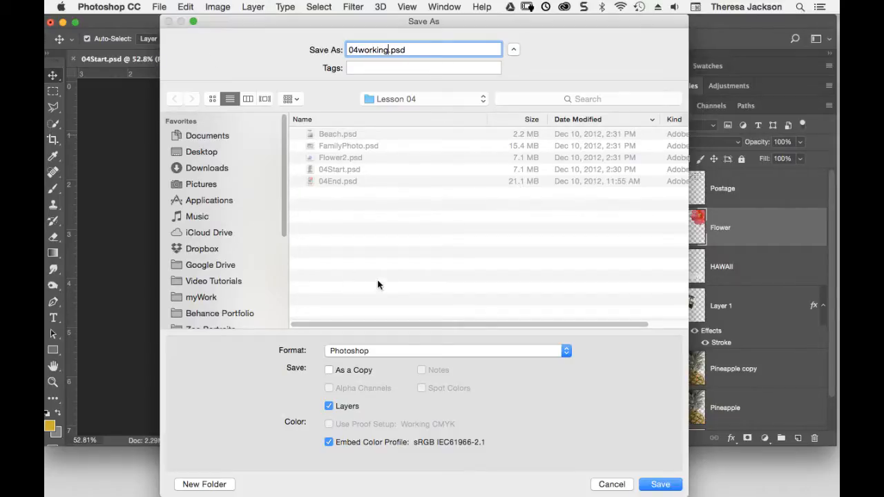
pyautogui.click(658, 485)
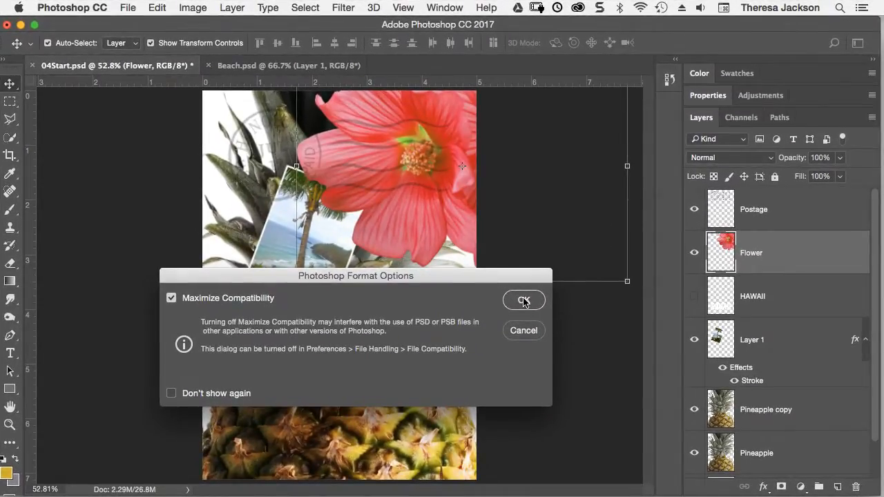
pyautogui.click(523, 300)
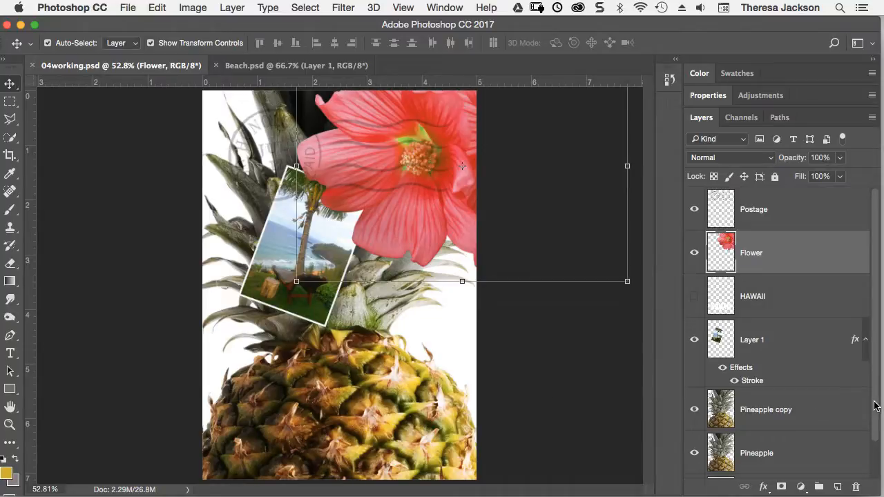
# - Add a new empty layer directly above the Background layer and below the Pineapple layer
pyautogui.scroll(-1, 874, 418)
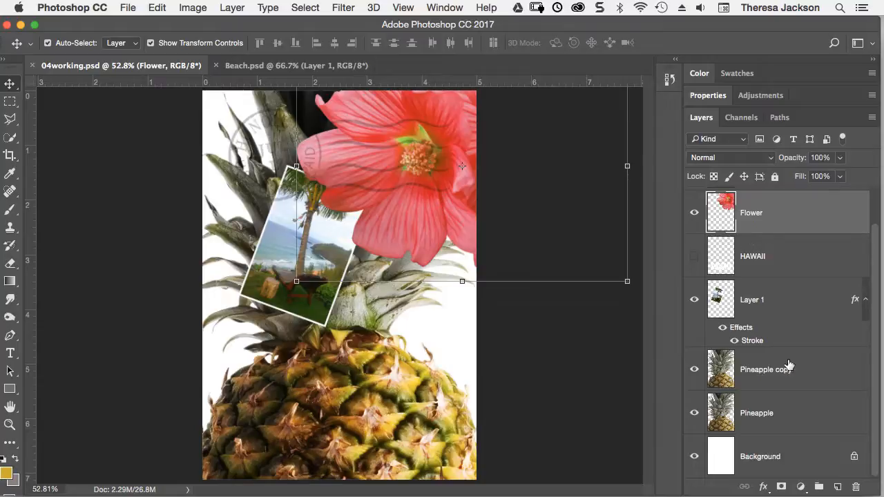
pyautogui.click(742, 460)
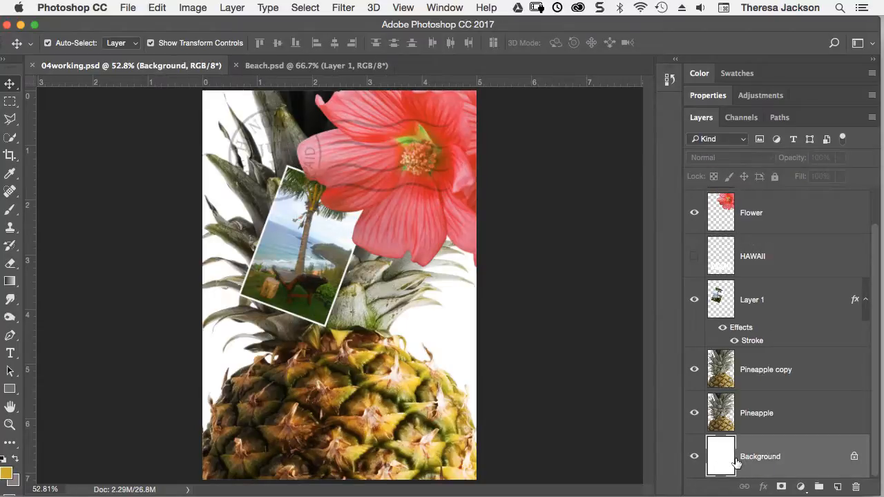
pyautogui.click(837, 486)
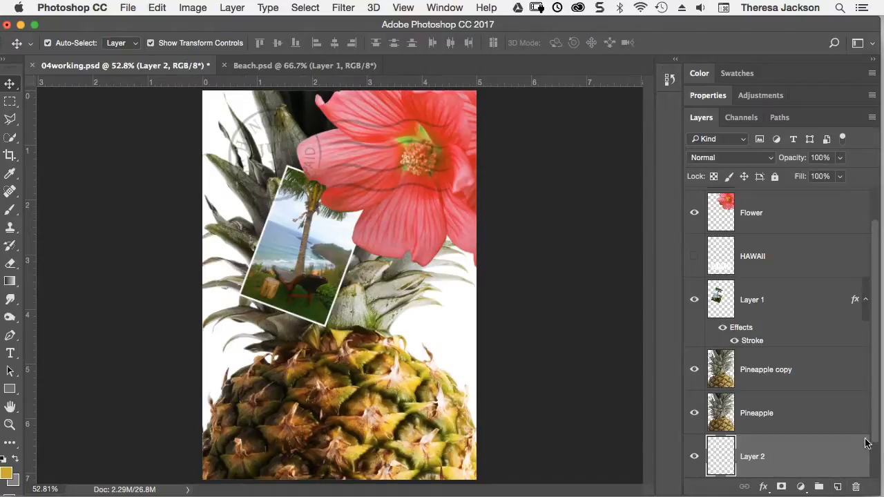
# - Fill the new Layer 2 with the Clouds render filter, using the current gold foreground and grey background colours
pyautogui.scroll(-2, 874, 434)
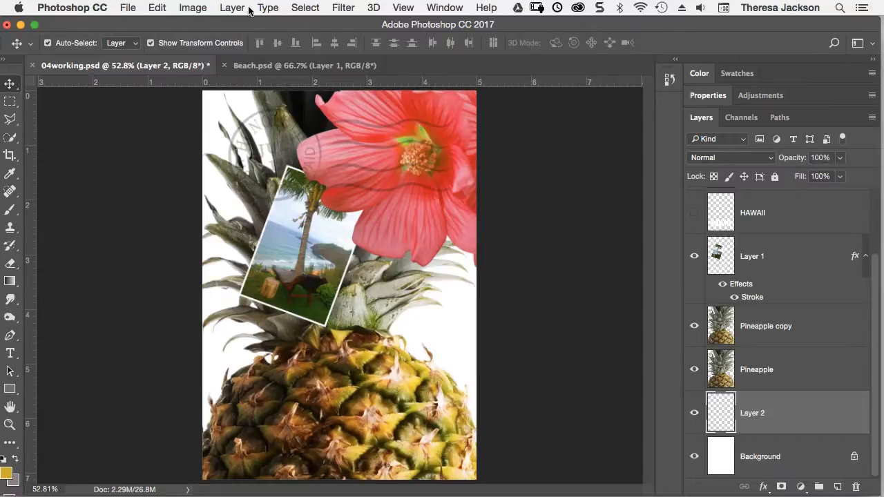
pyautogui.click(344, 9)
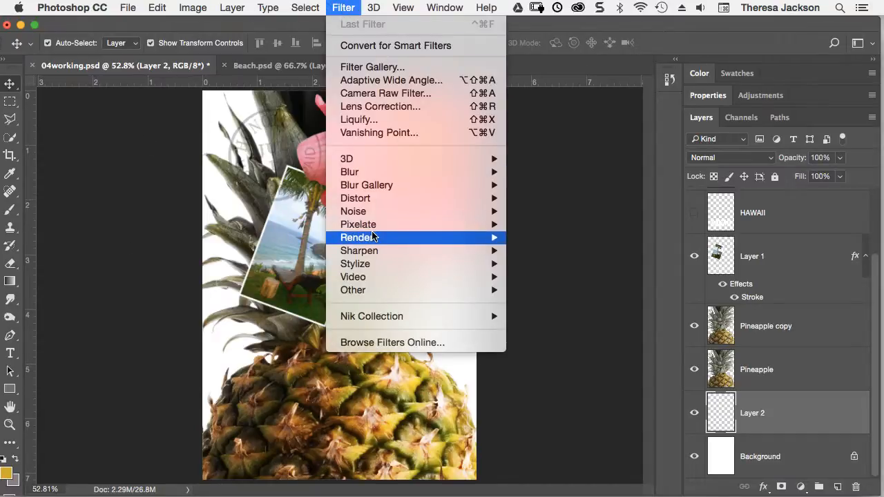
pyautogui.moveTo(371, 237)
pyautogui.click(539, 289)
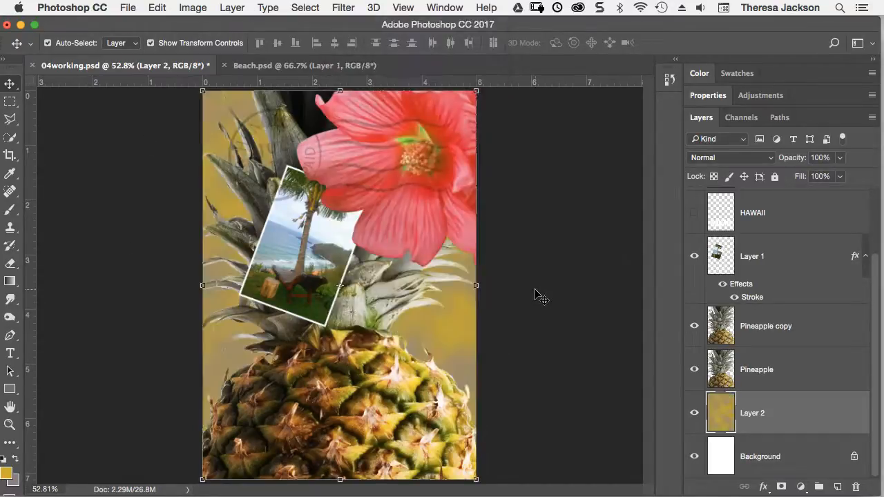